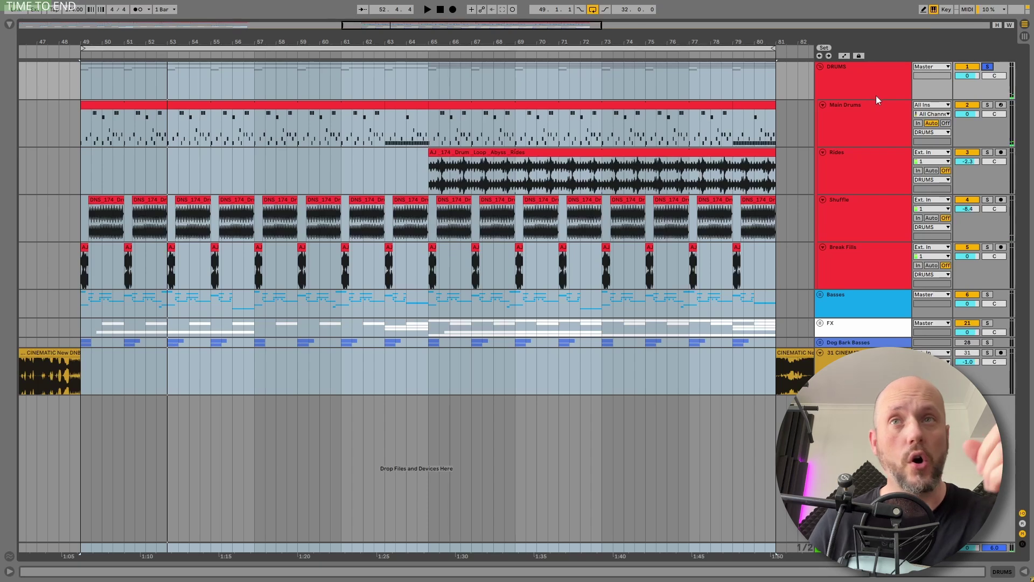
# Step: Audition the Whoosh pad in the Main Drums track's Drum Rack, and solo the Main Drums track
pyautogui.doubleClick(873, 120)
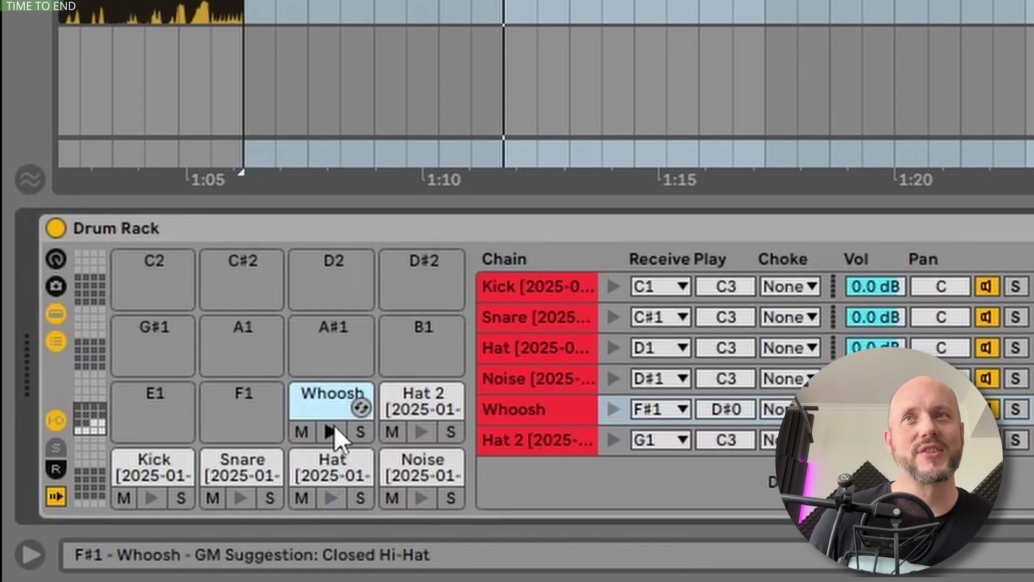
pyautogui.click(330, 432)
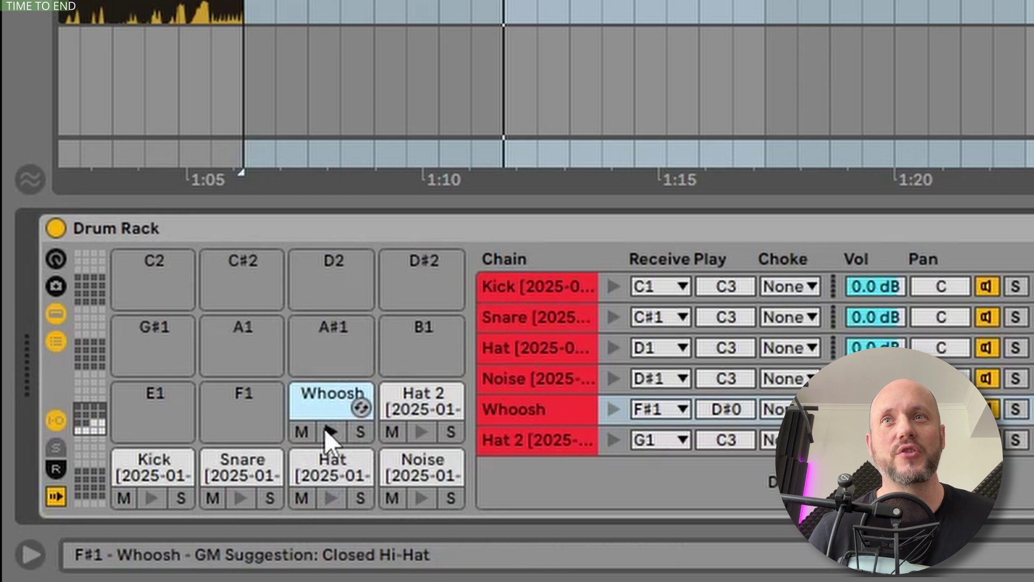
pyautogui.click(328, 433)
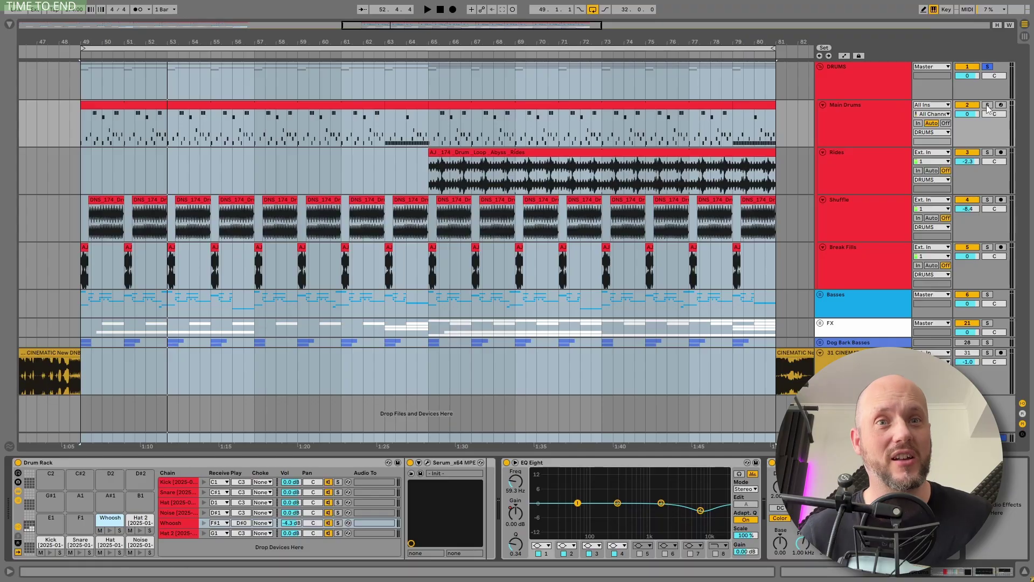
pyautogui.click(987, 105)
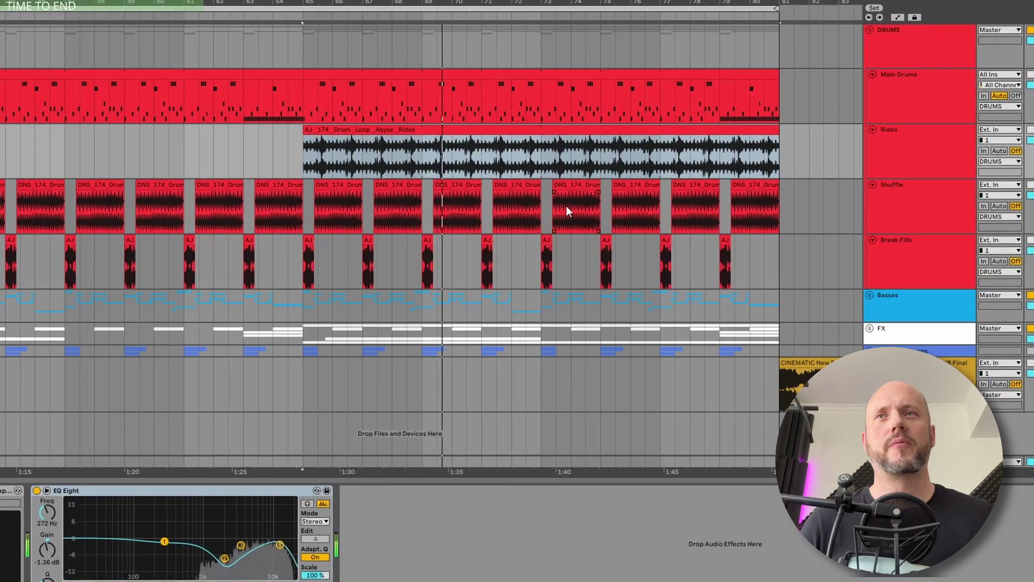
# Step: Collapse the DRUMS group and expand the Basses group to show the bass tracks from bar 49
pyautogui.click(870, 30)
pyautogui.click(870, 42)
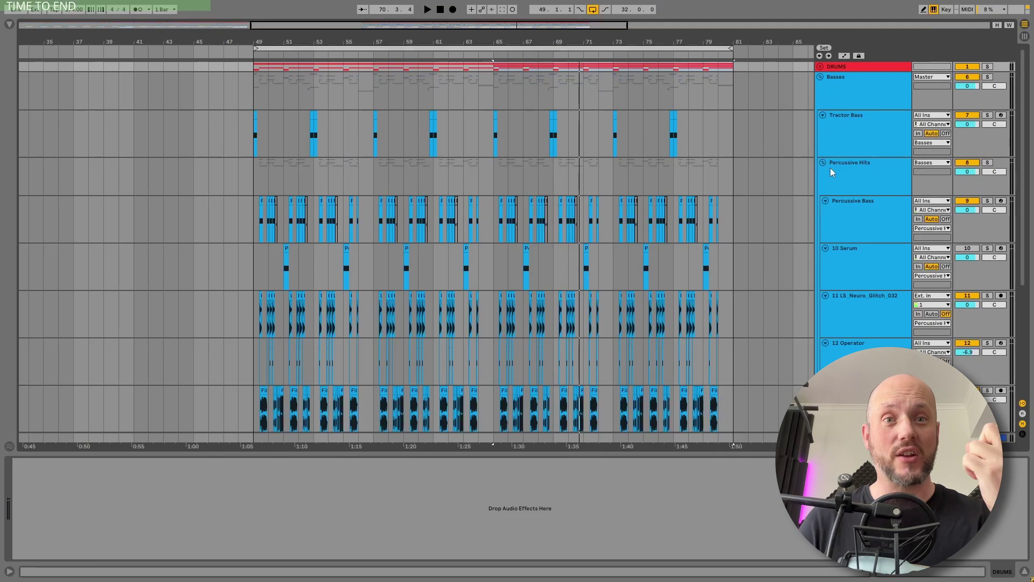
pyautogui.moveTo(572, 45); pyautogui.dragTo(613, 111)
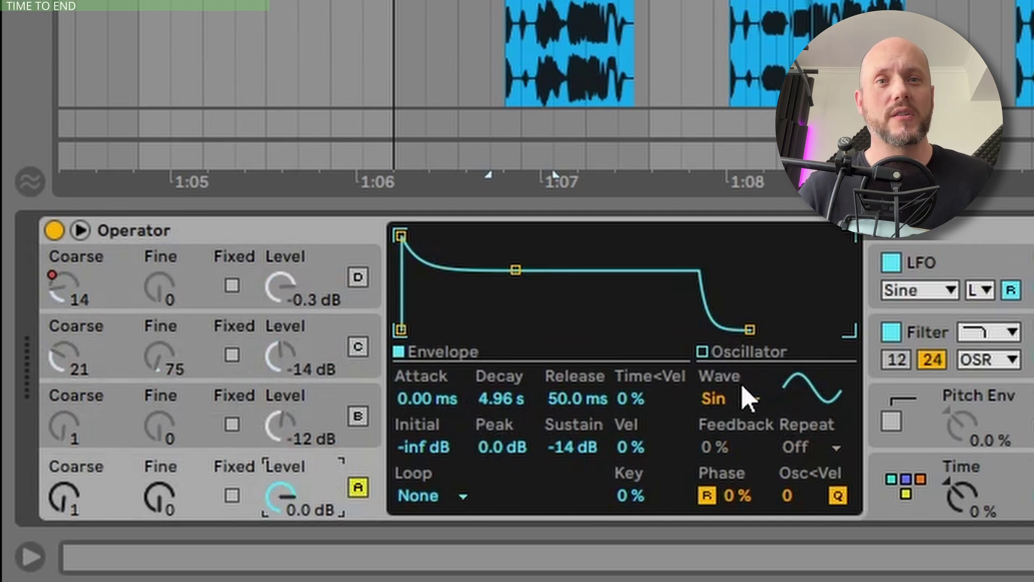
# Step: Enable oscillators B, C and D in the Operator on the Percussive Bass track
pyautogui.click(368, 400)
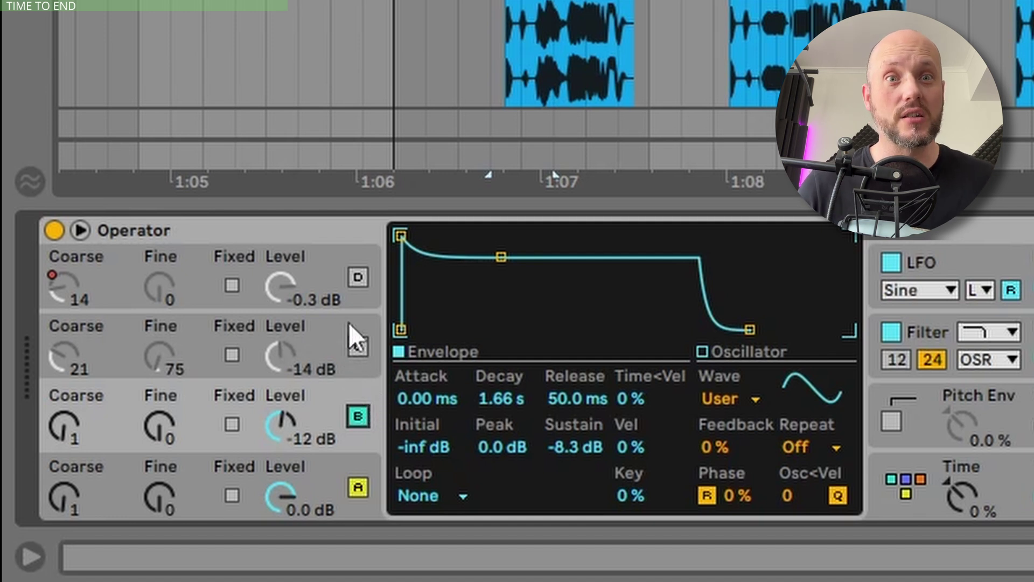
pyautogui.click(358, 347)
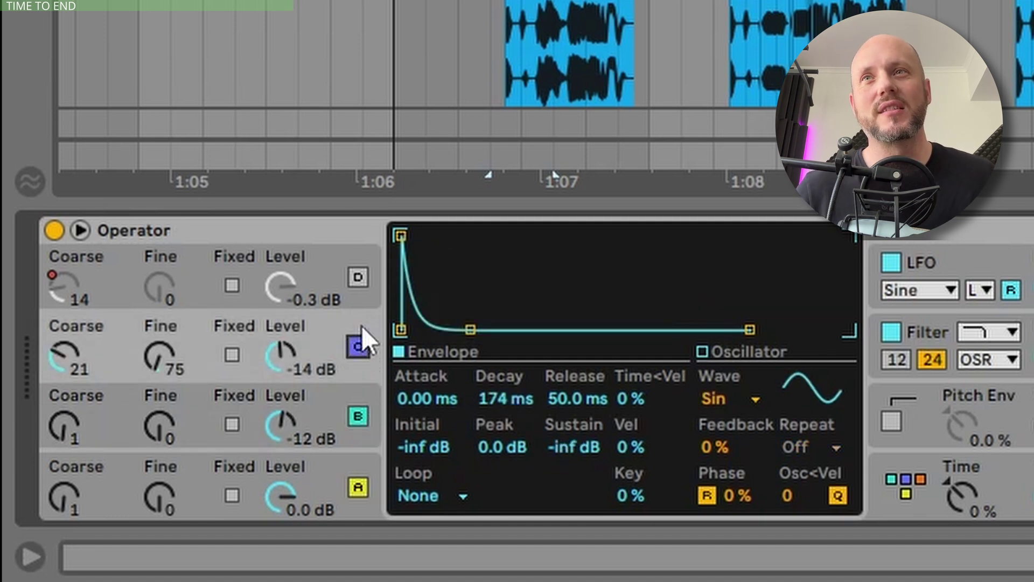
pyautogui.click(354, 283)
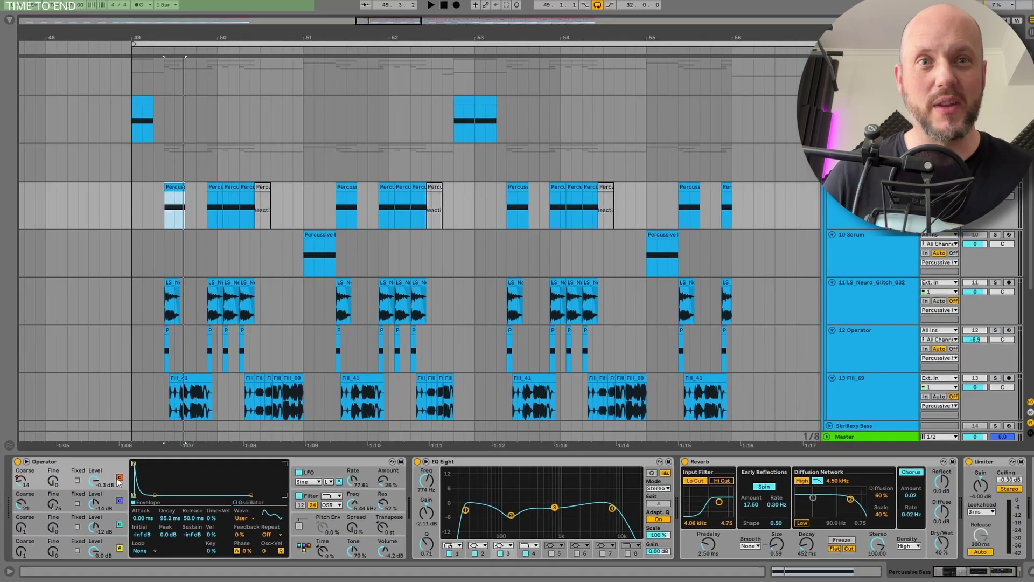
pyautogui.click(358, 416)
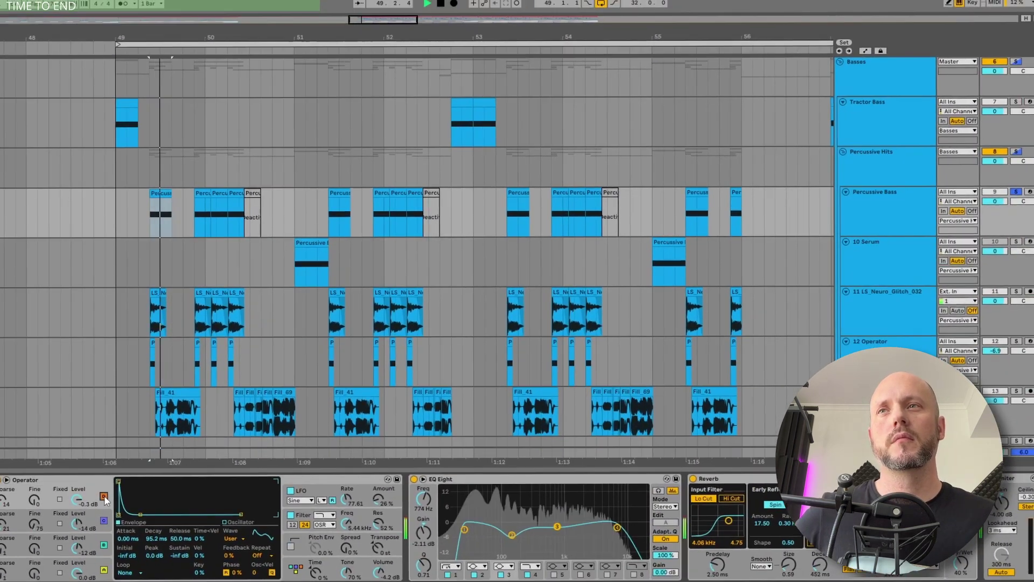
pyautogui.click(281, 488)
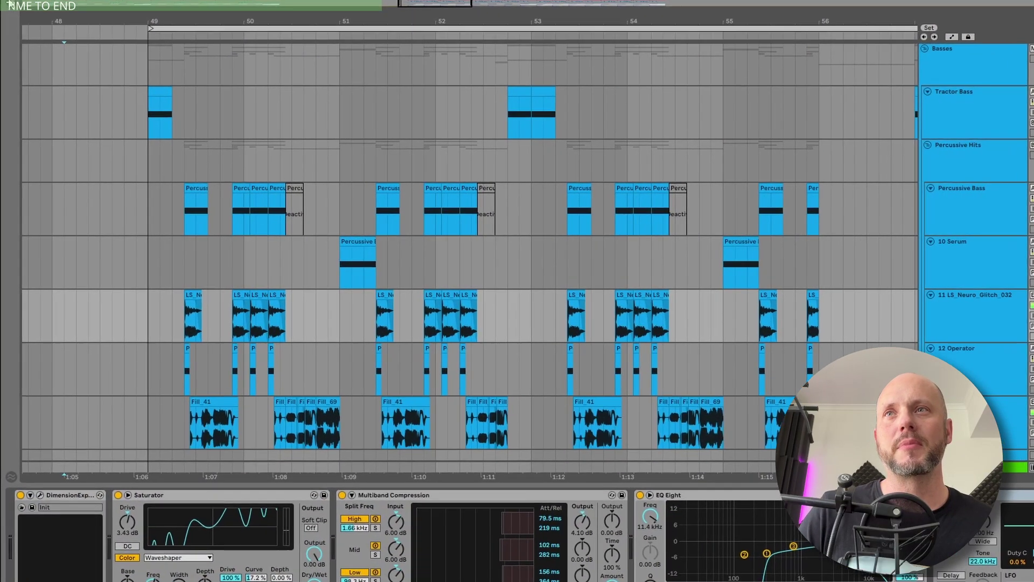
# Step: Show the browser and preview LS_Neuro_Glitch_032.wav in the Letsynthesize folder
pyautogui.hotkey('ctrl', 'alt', 'b')
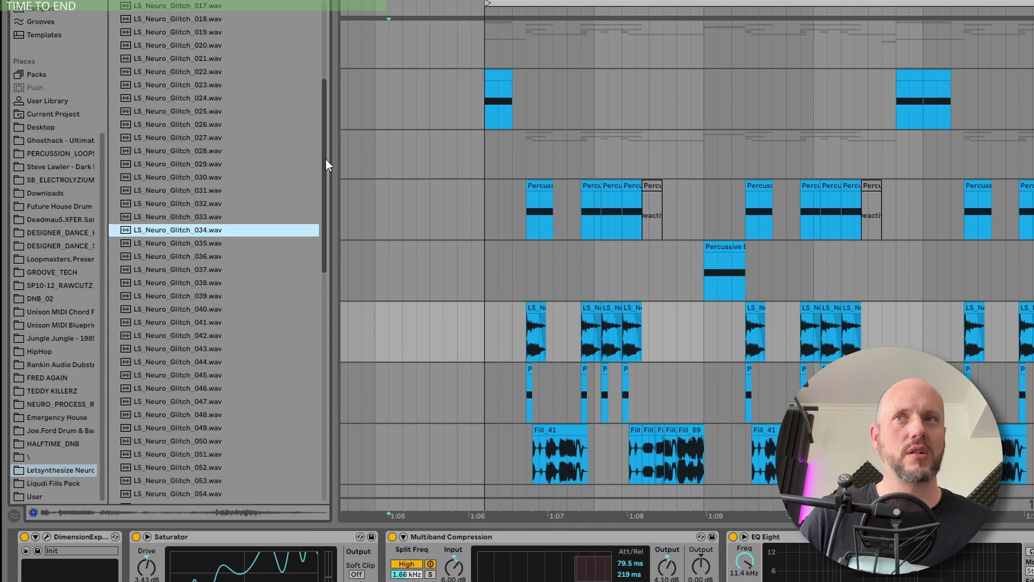
pyautogui.moveTo(312, 161); pyautogui.dragTo(352, 145)
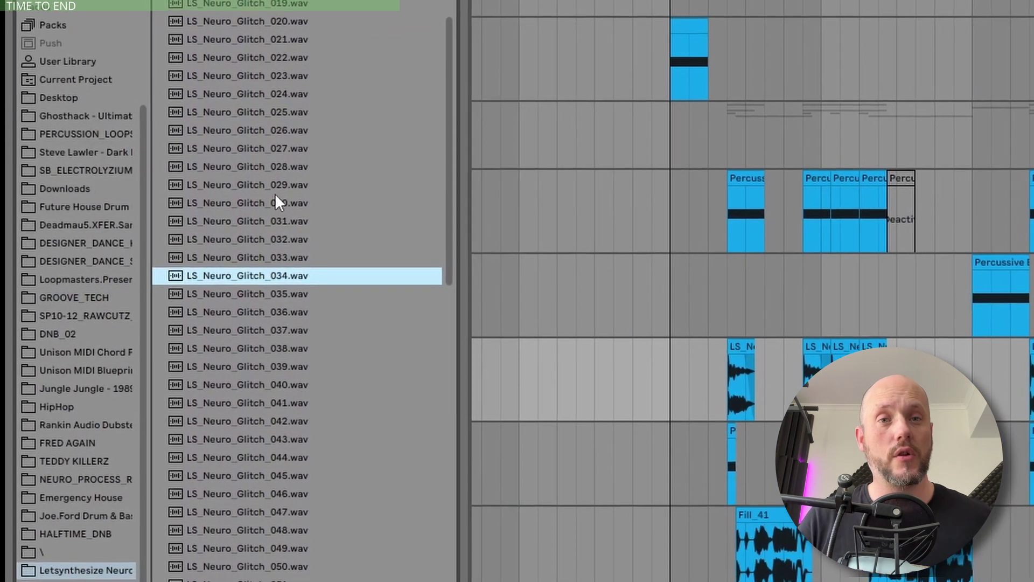
pyautogui.scroll(-3, 277, 199)
pyautogui.click(302, 160)
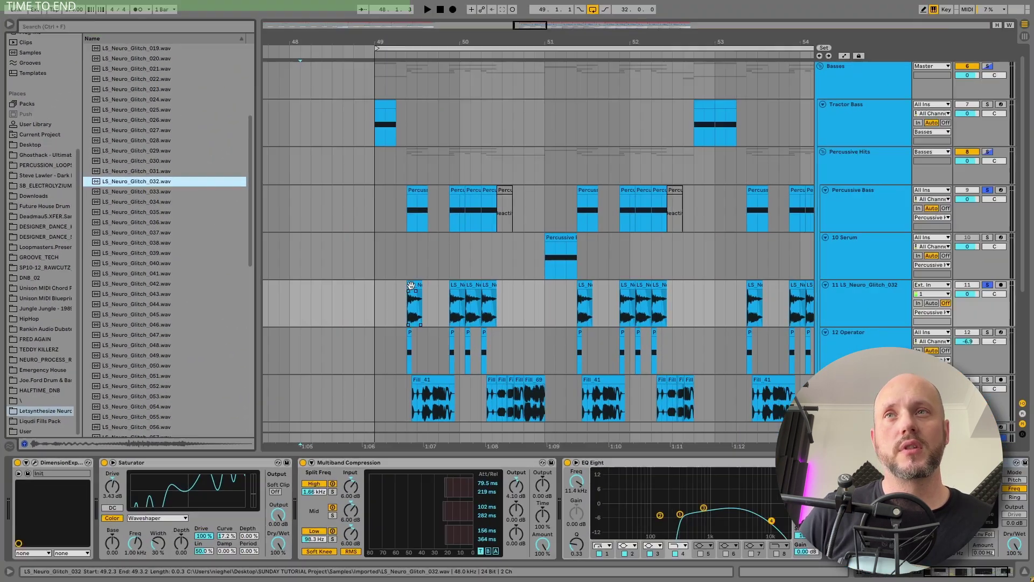
# Step: Examine the LS_Neuro_Glitch_032 clip's sample settings and its track's effect chain, including the dimension expander and Shifter
pyautogui.click(740, 340)
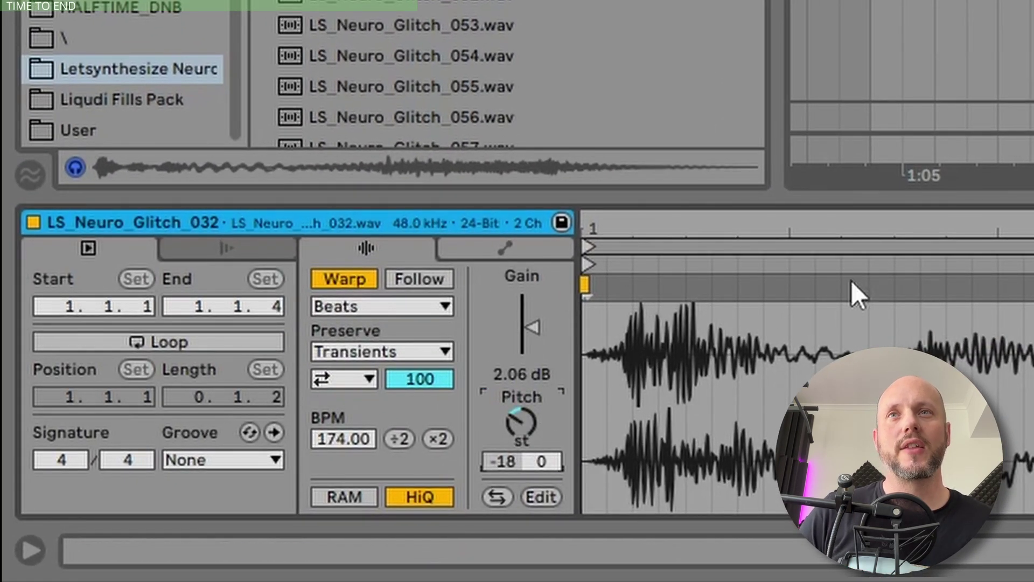
pyautogui.hotkey('shift', 'Tab')
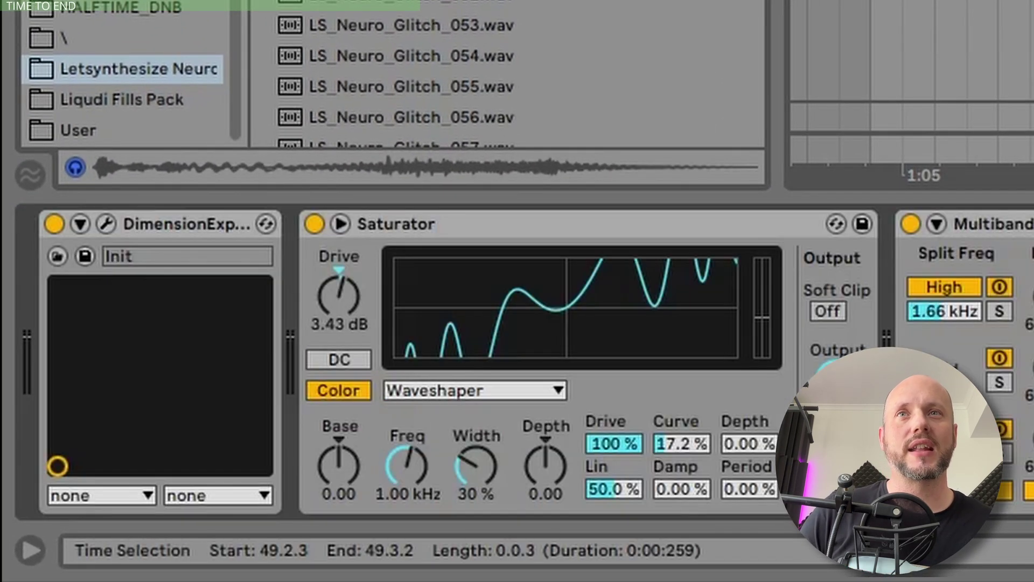
pyautogui.click(106, 223)
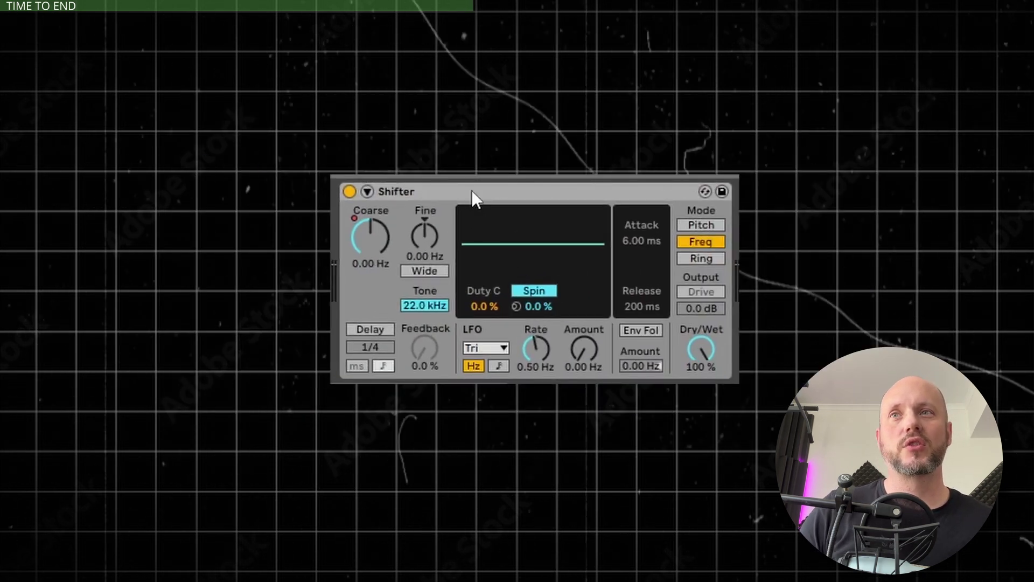
pyautogui.click(472, 196)
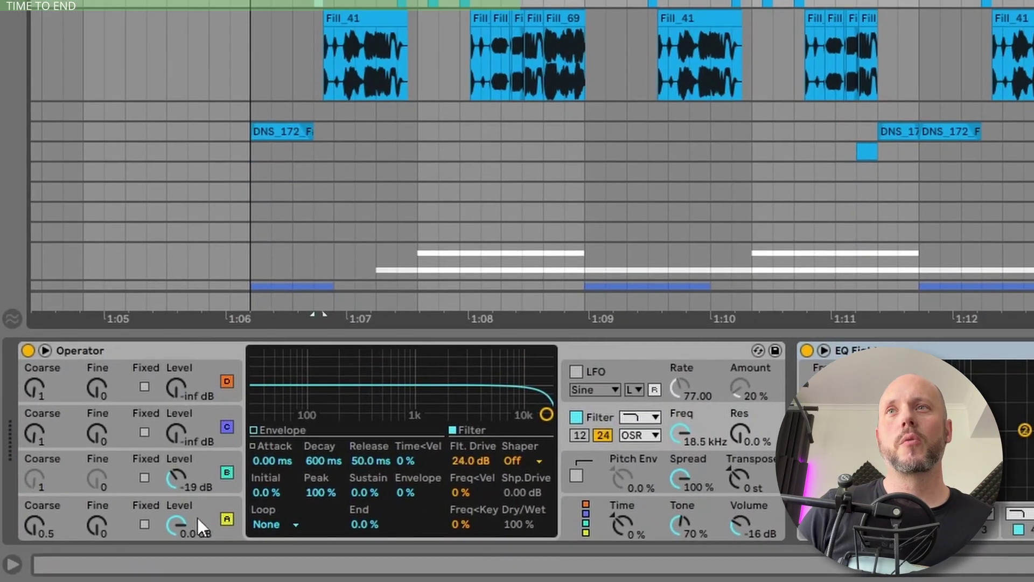
# Step: Examine oscillators A and B and the OSR filter circuit in track 12's Operator, plus the EQ Eight following it
pyautogui.click(104, 541)
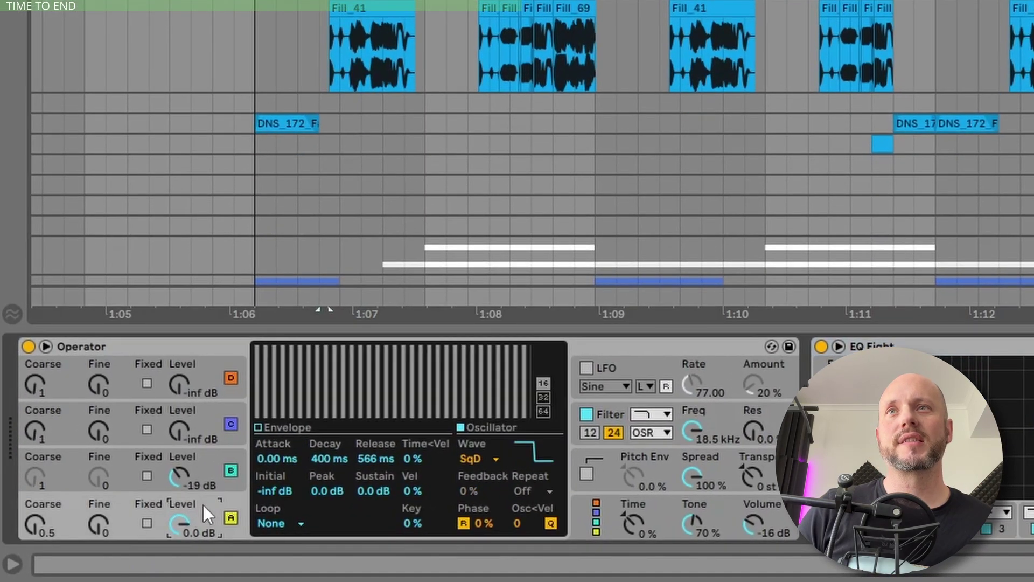
pyautogui.click(314, 488)
pyautogui.click(231, 461)
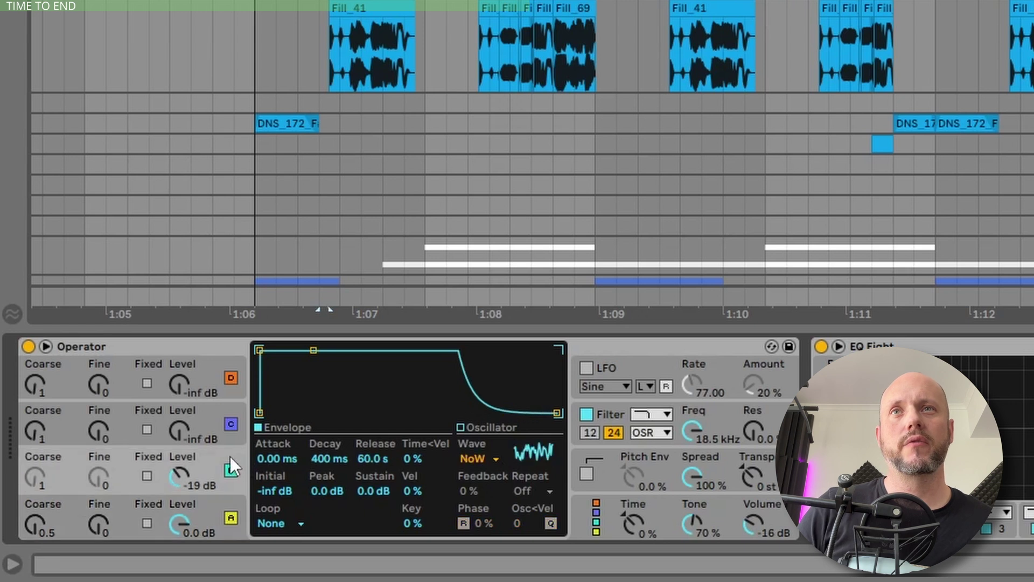
pyautogui.click(715, 419)
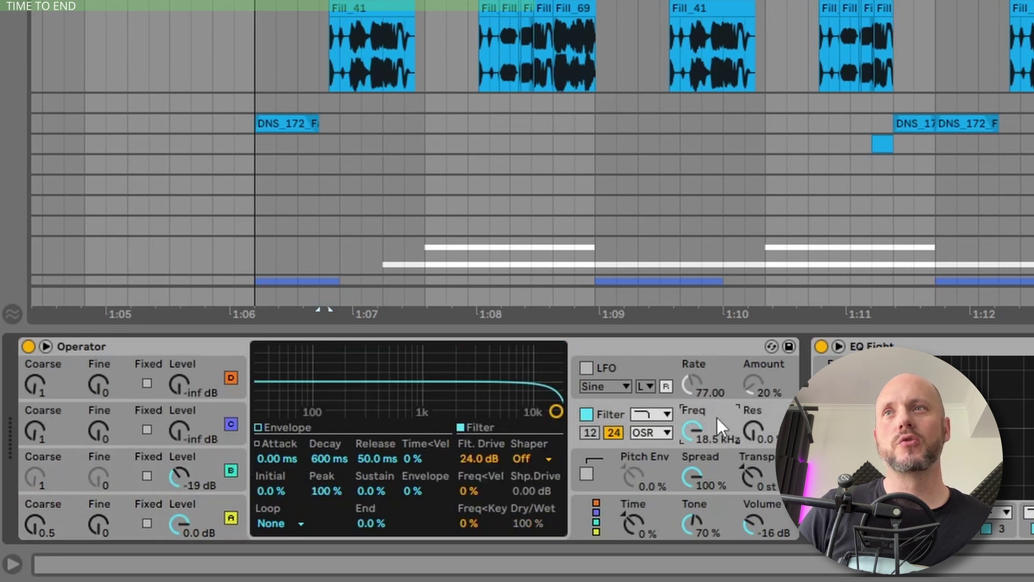
pyautogui.click(648, 434)
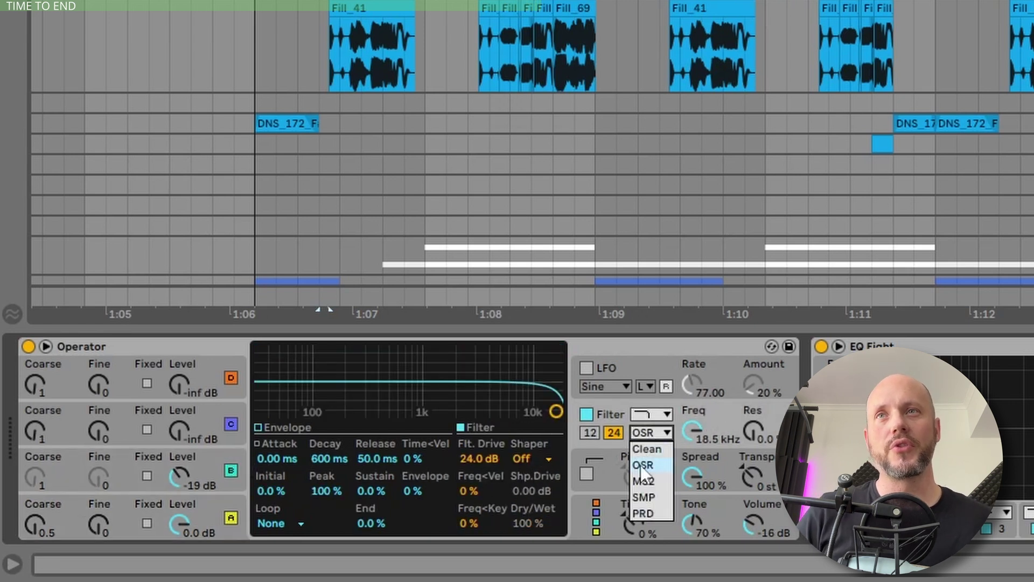
pyautogui.click(641, 464)
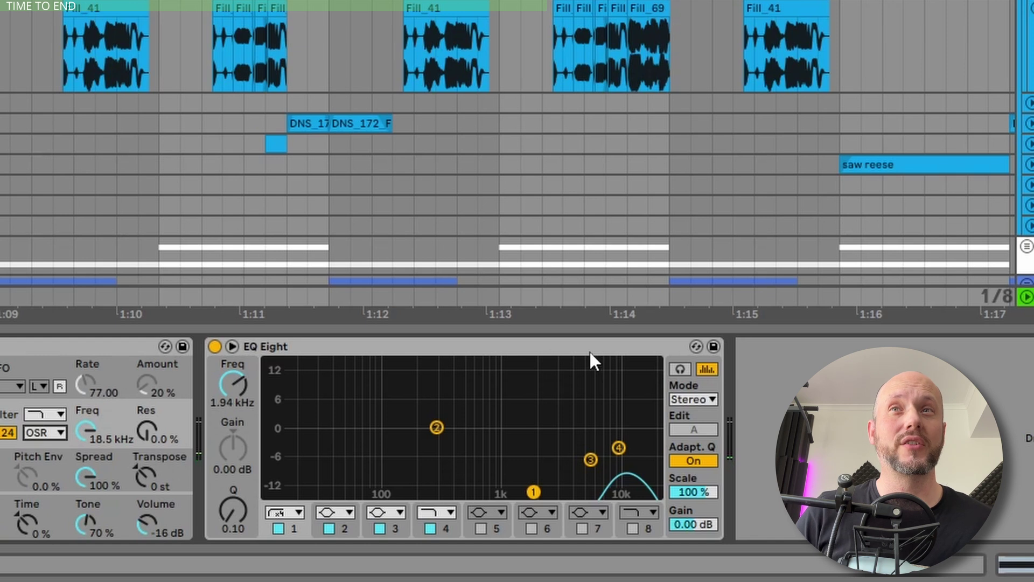
pyautogui.click(598, 348)
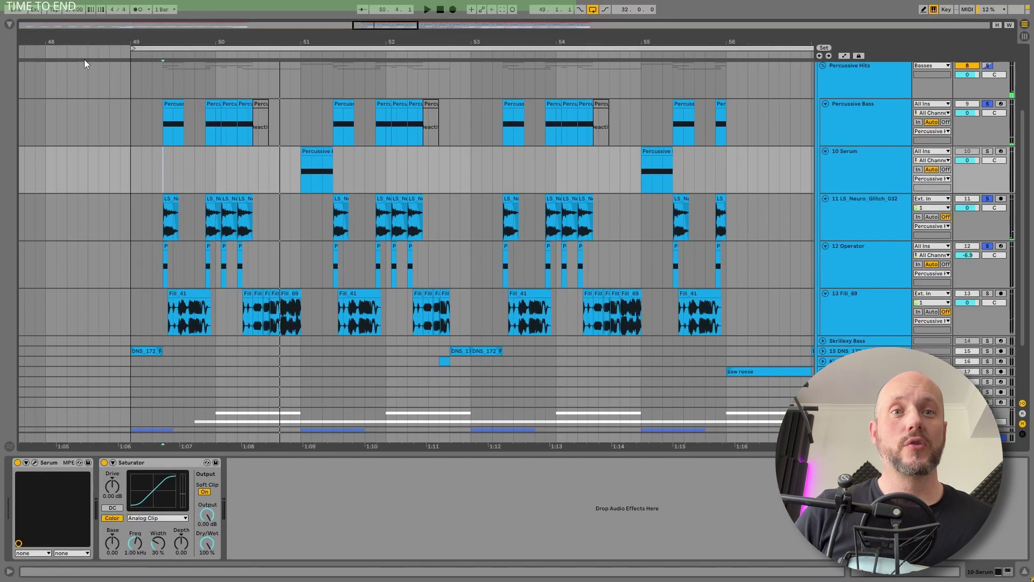
# Step: Show the browser's Liqudi Fills Pack folder and preview Fill_41.wav and Fill_45.wav
pyautogui.click(10, 24)
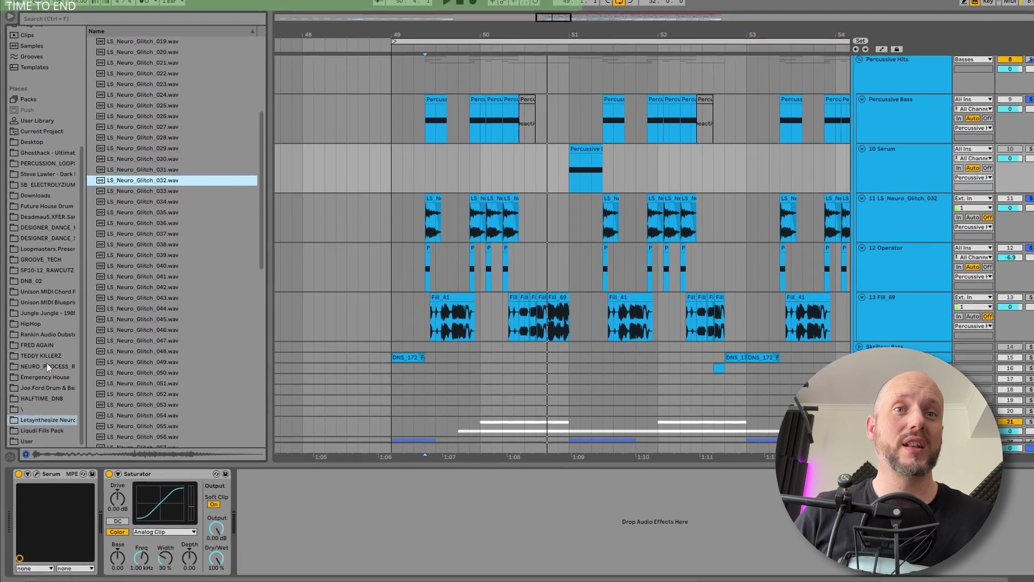
pyautogui.click(44, 430)
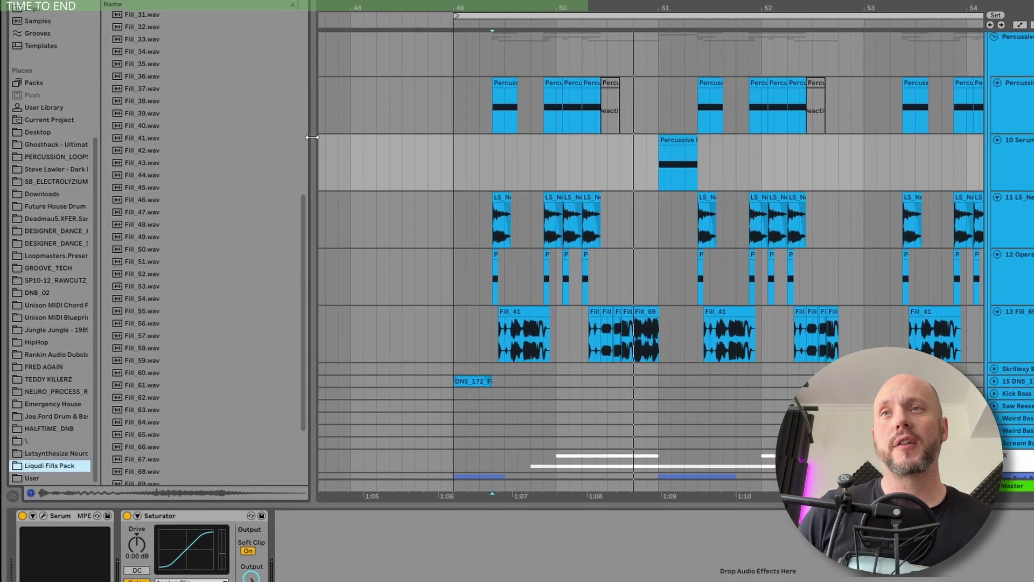
pyautogui.moveTo(312, 137); pyautogui.dragTo(295, 137)
pyautogui.moveTo(304, 237); pyautogui.dragTo(305, 151)
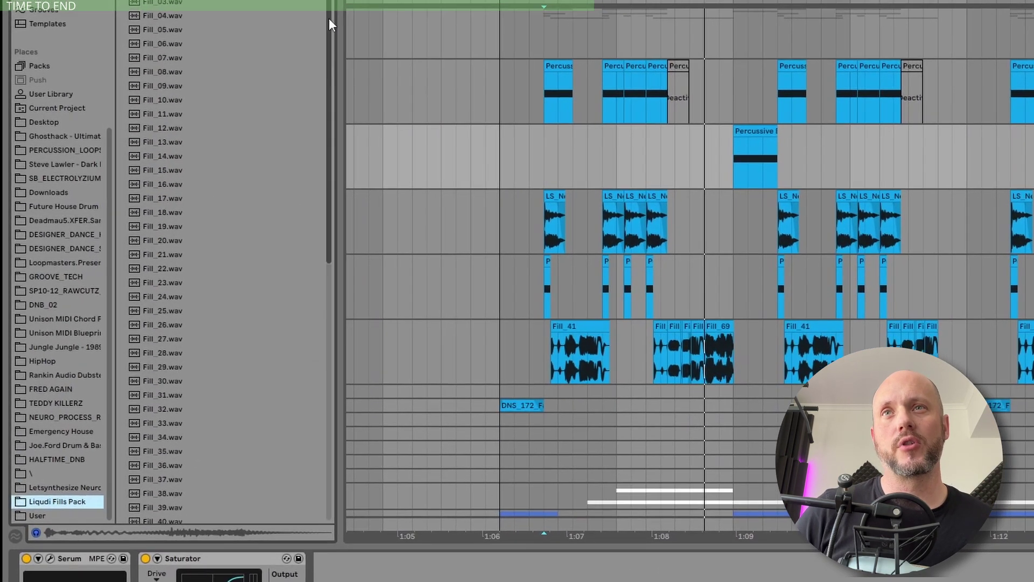
pyautogui.moveTo(329, 19); pyautogui.dragTo(318, 310)
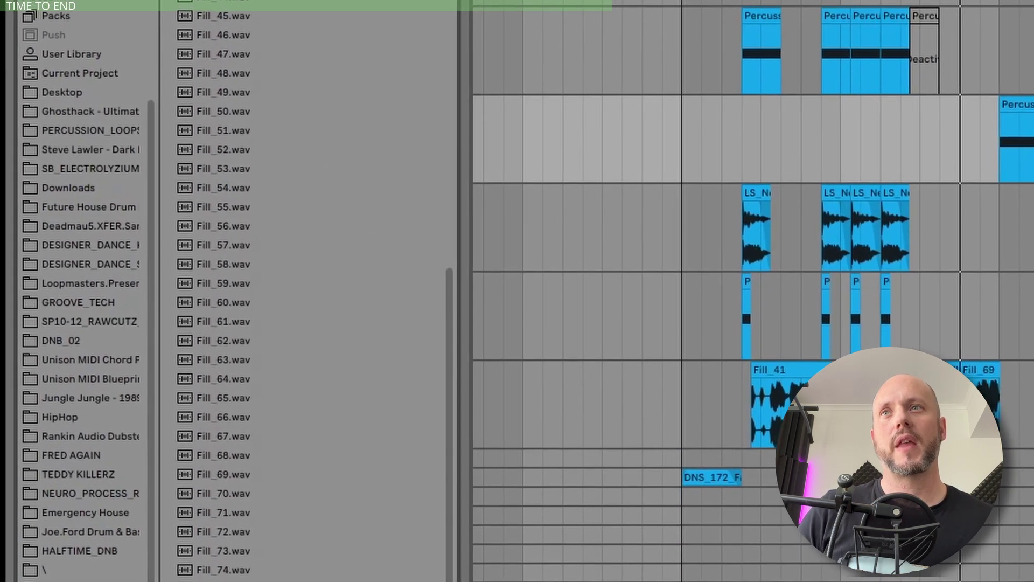
pyautogui.scroll(3, 256, 81)
pyautogui.click(256, 81)
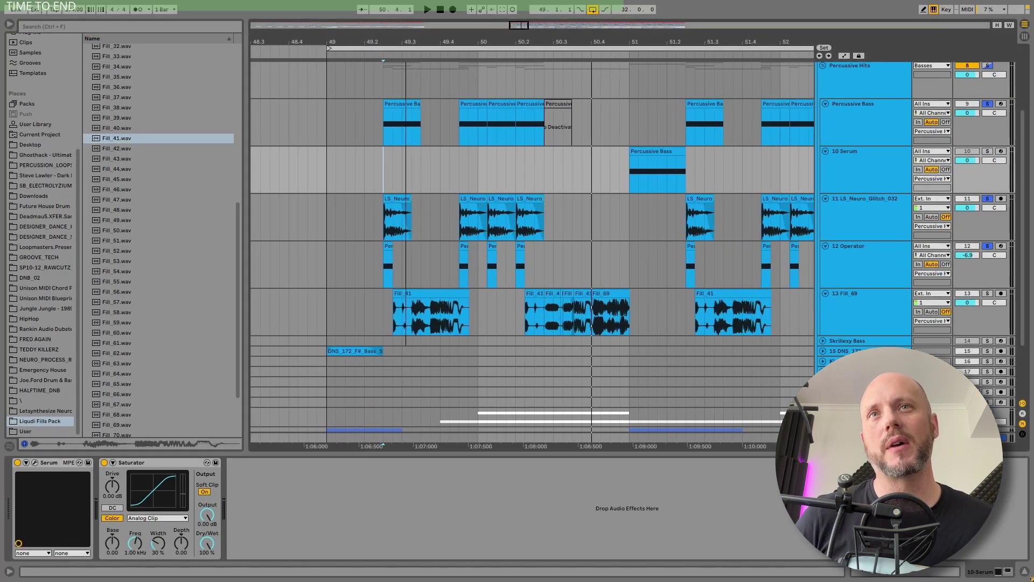
pyautogui.press('+')
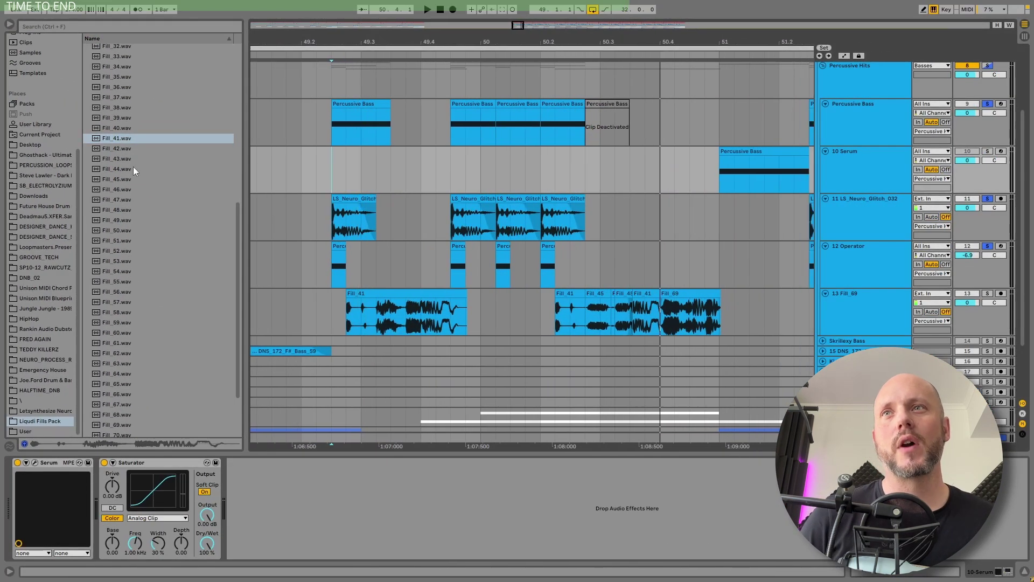
pyautogui.click(119, 180)
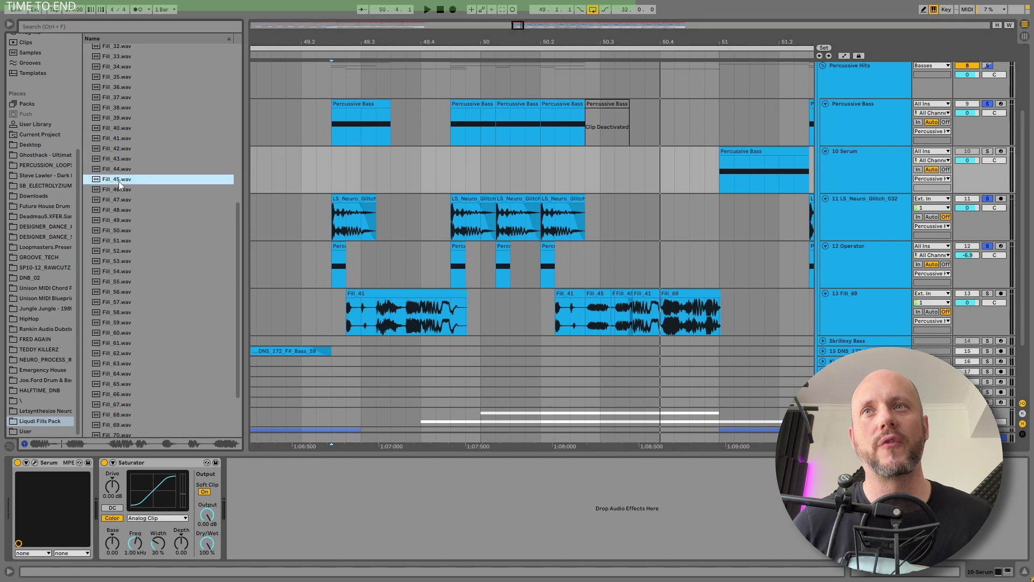
# Step: Select the first Fill_41 clip on the Fill_69 track and solo that track
pyautogui.click(398, 292)
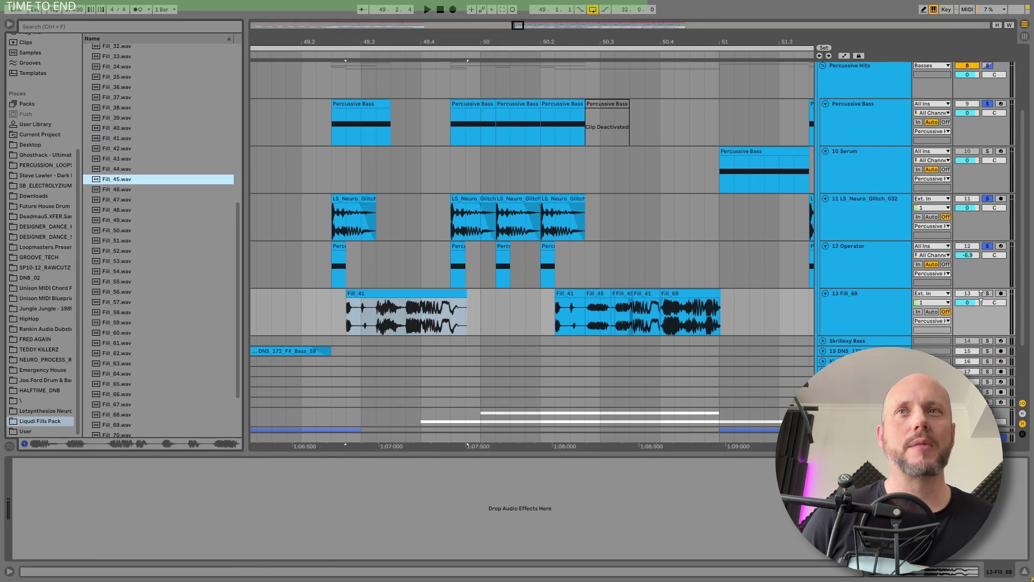
pyautogui.click(988, 293)
pyautogui.click(881, 303)
pyautogui.press('-')
pyautogui.press('-')
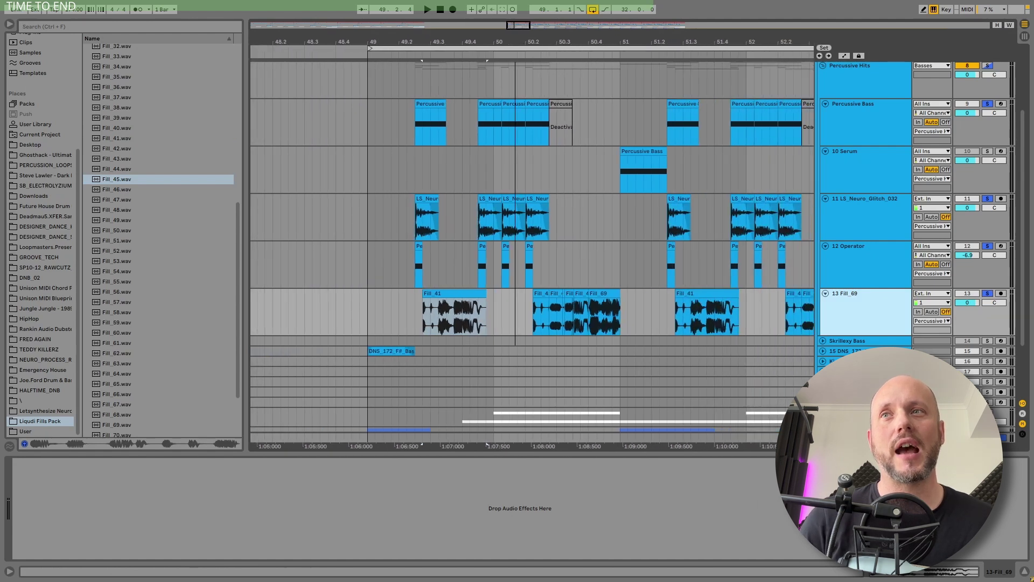
pyautogui.press('-')
pyautogui.press('-')
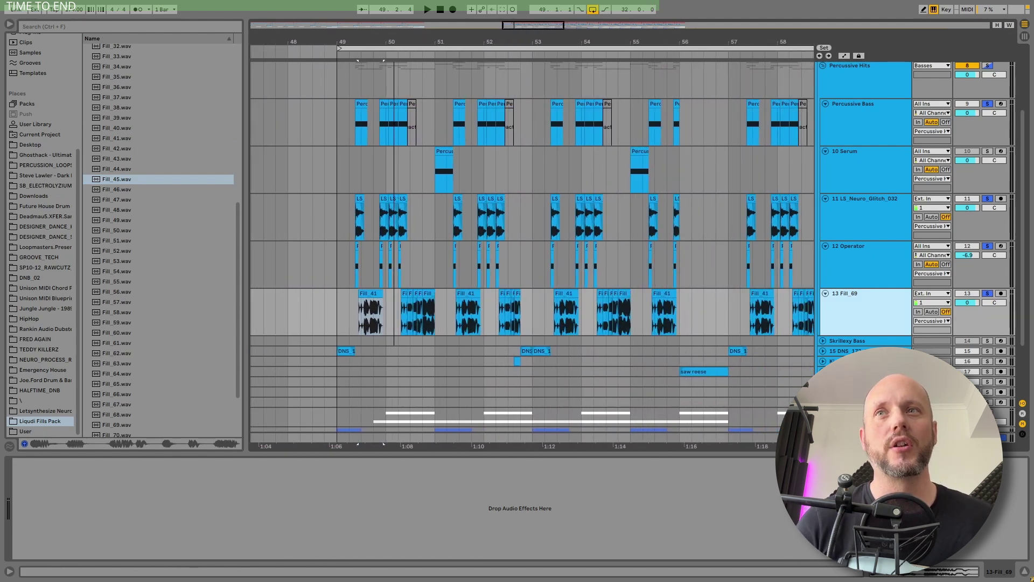
pyautogui.press('-')
pyautogui.press('-')
pyautogui.press('-')
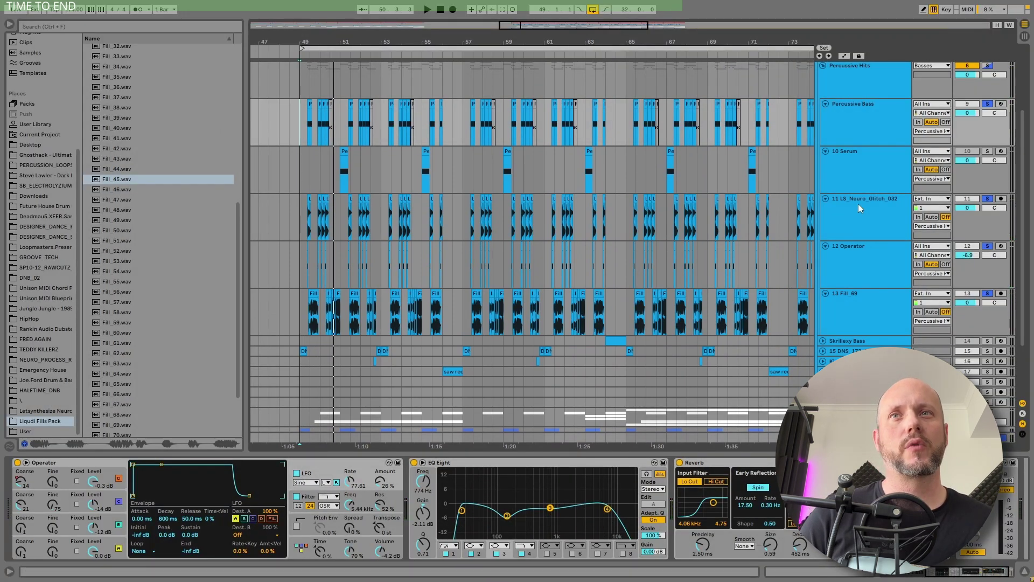
# Step: Show the automation lanes and examine the Shifter's FShift Coarse automation on the LS_Neuro_Glitch_032 track
pyautogui.click(862, 306)
pyautogui.click(873, 227)
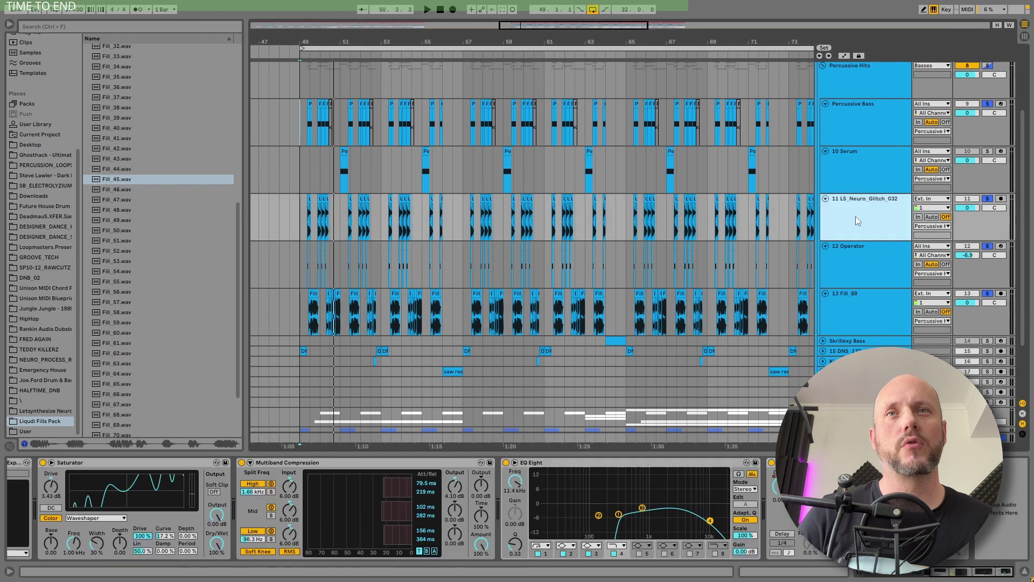
pyautogui.click(844, 55)
pyautogui.scroll(5, 794, 182)
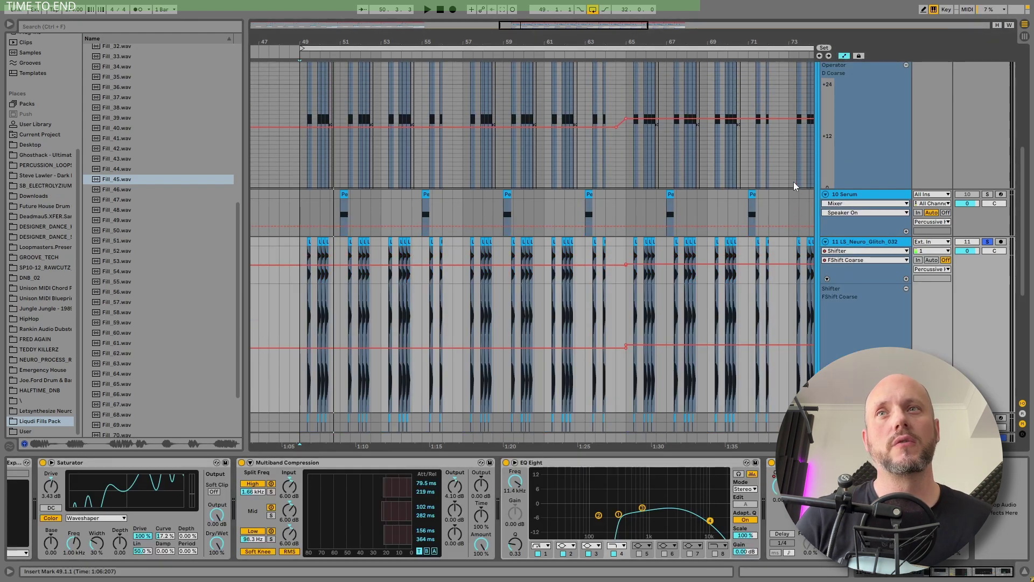
# Step: Examine the Operator D Coarse automation on the Percussive Bass track and place the playback position just before bar 65
pyautogui.click(884, 105)
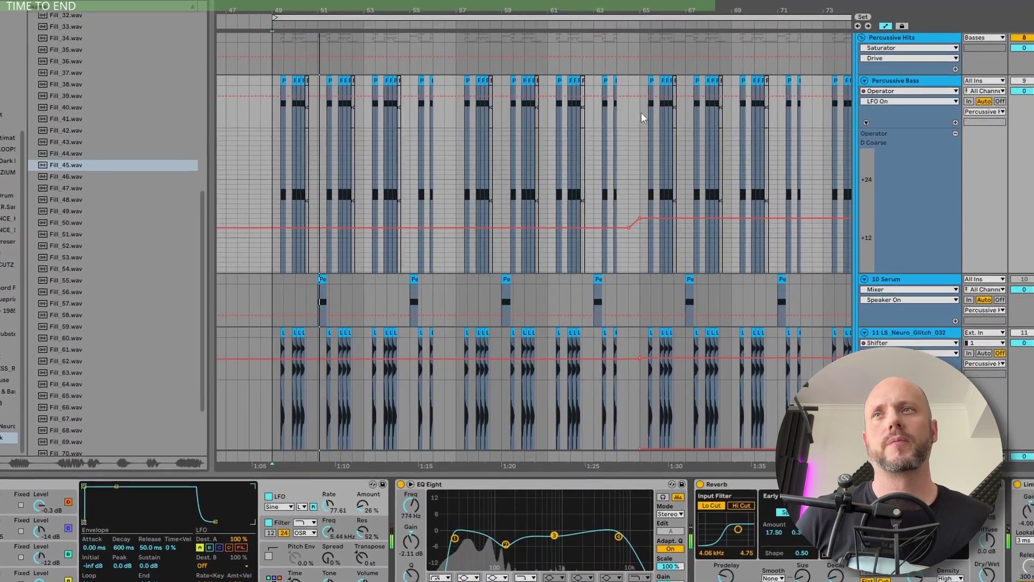
pyautogui.click(631, 124)
pyautogui.press('space')
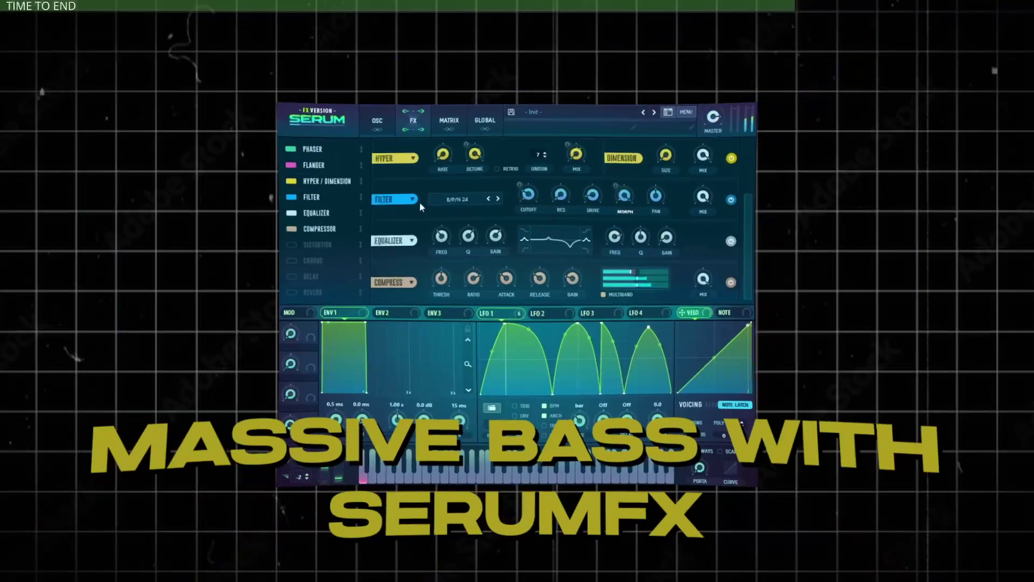
# Step: Compare the bass by toggling Serum FX's Filter effect and the Multiband Dynamics device on and off
pyautogui.click(290, 195)
pyautogui.click(290, 195)
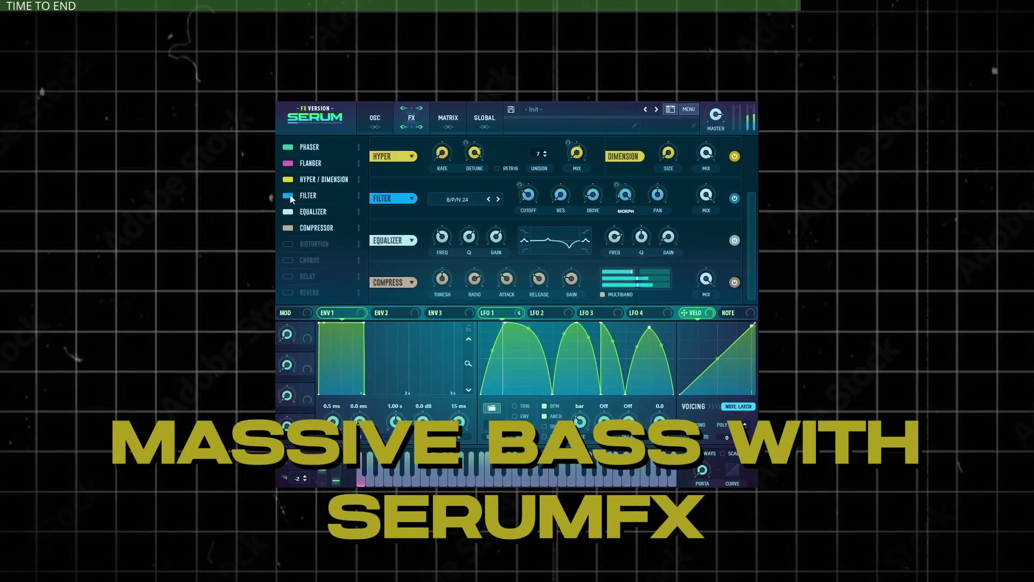
pyautogui.click(290, 195)
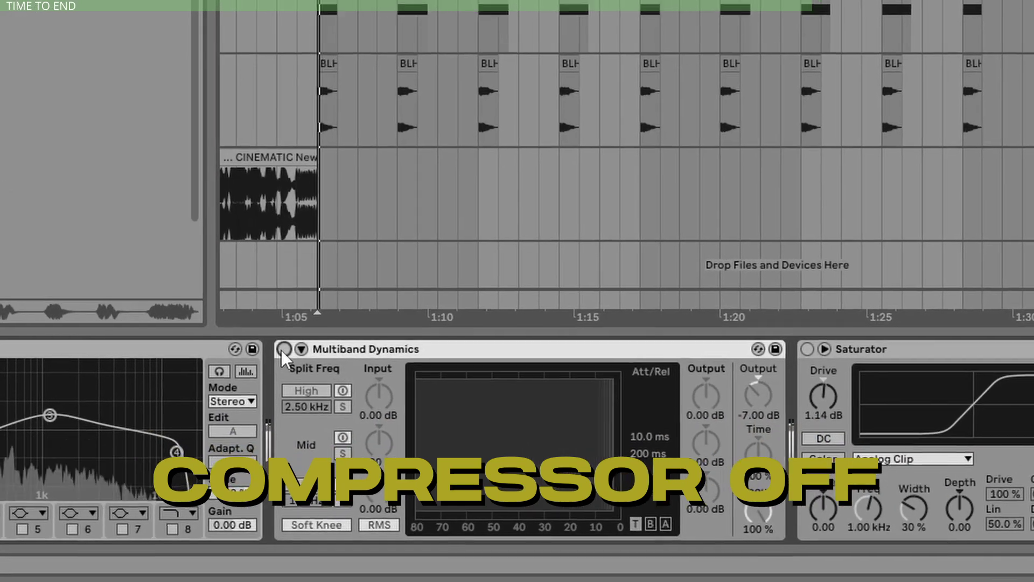
pyautogui.click(283, 347)
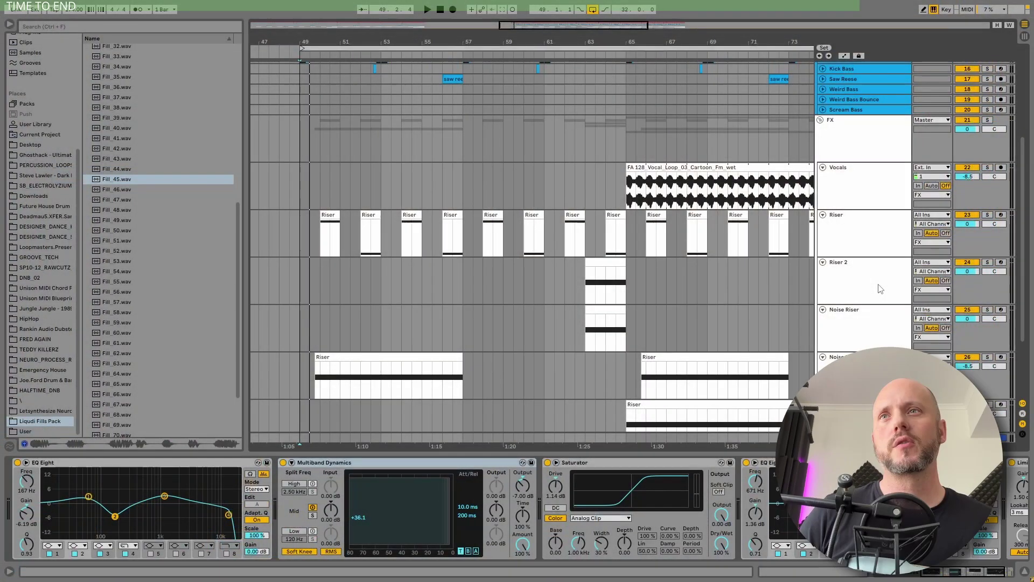
# Step: Hide the browser and select the first clip on the FX group's Riser track
pyautogui.click(10, 25)
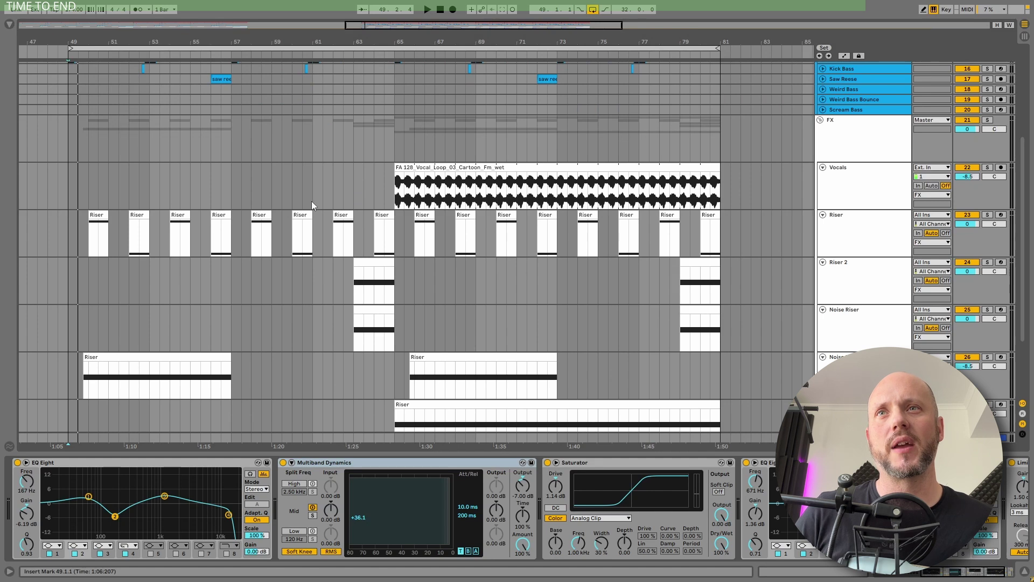
pyautogui.scroll(-3, 312, 201)
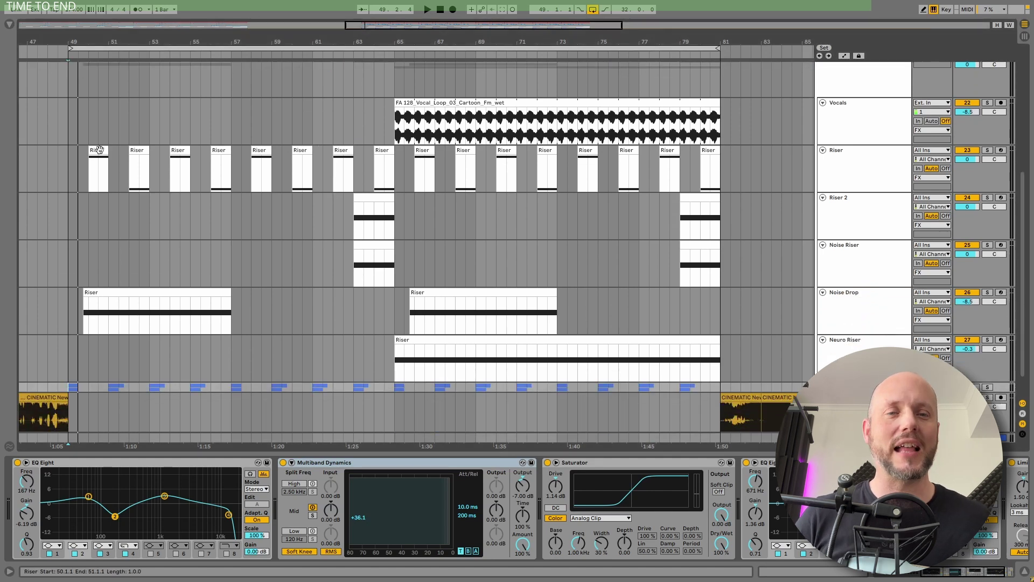
pyautogui.click(99, 149)
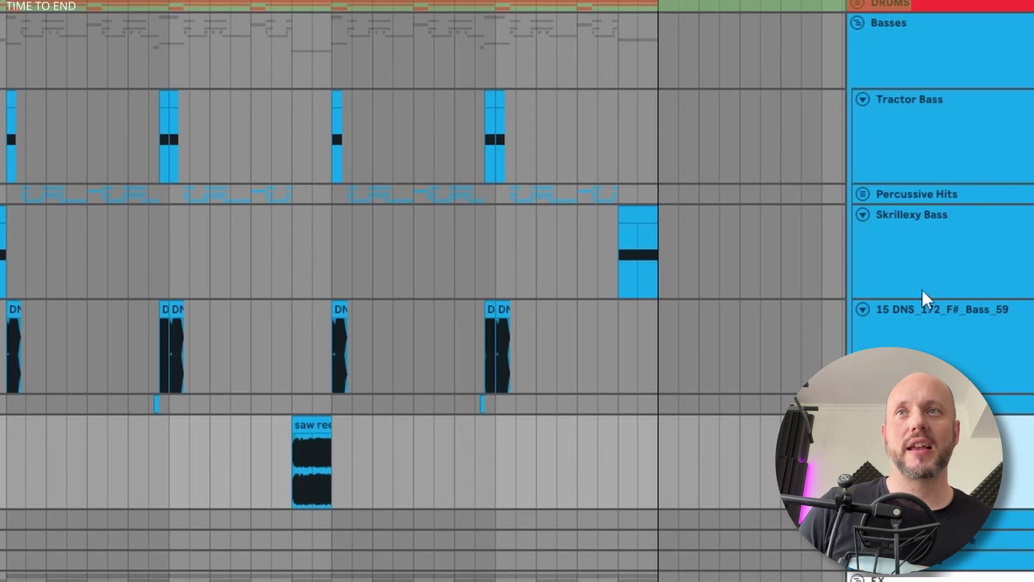
# Step: Select the last Skrillexy Bass clip and solo the FX group
pyautogui.click(923, 295)
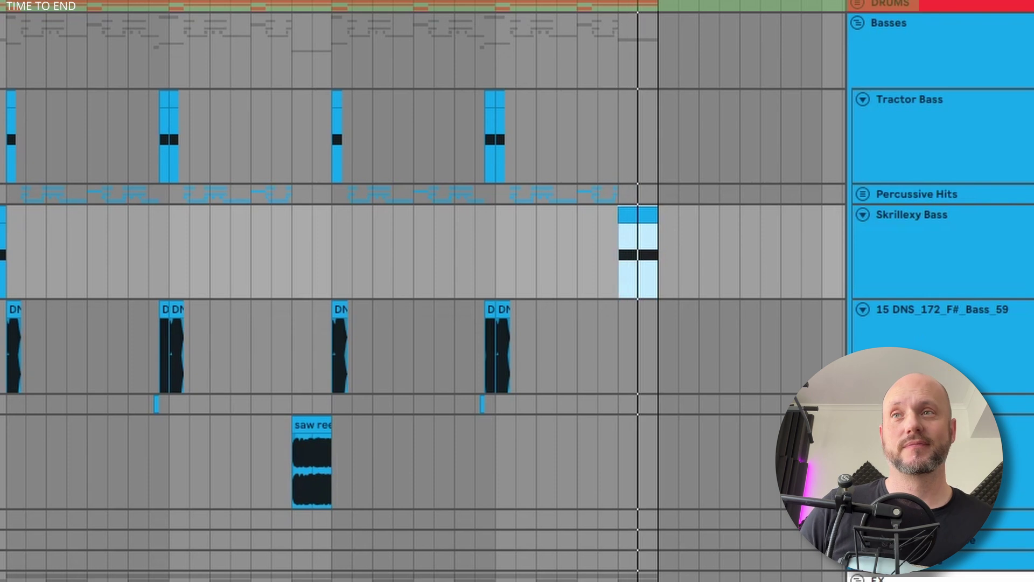
pyautogui.scroll(-10, 377, 270)
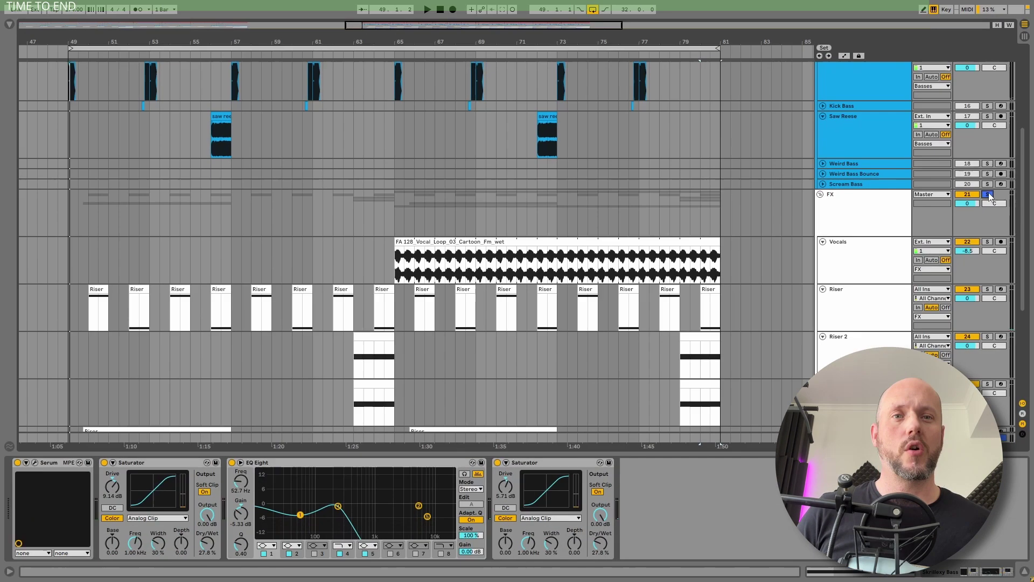
# Step: Audition the FX group from the first clip on the Noise Drop track
pyautogui.scroll(-6, 680, 271)
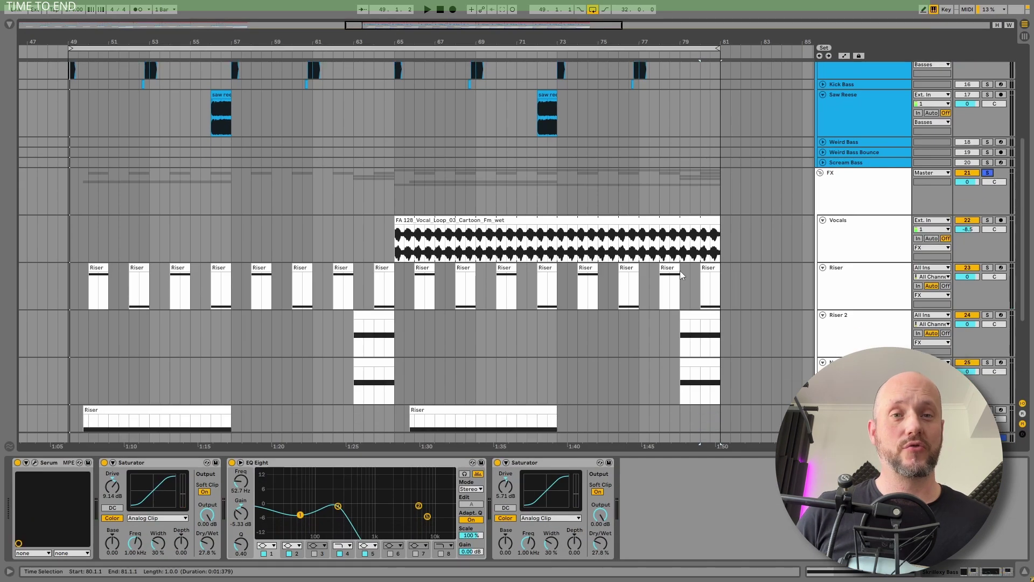
pyautogui.click(98, 299)
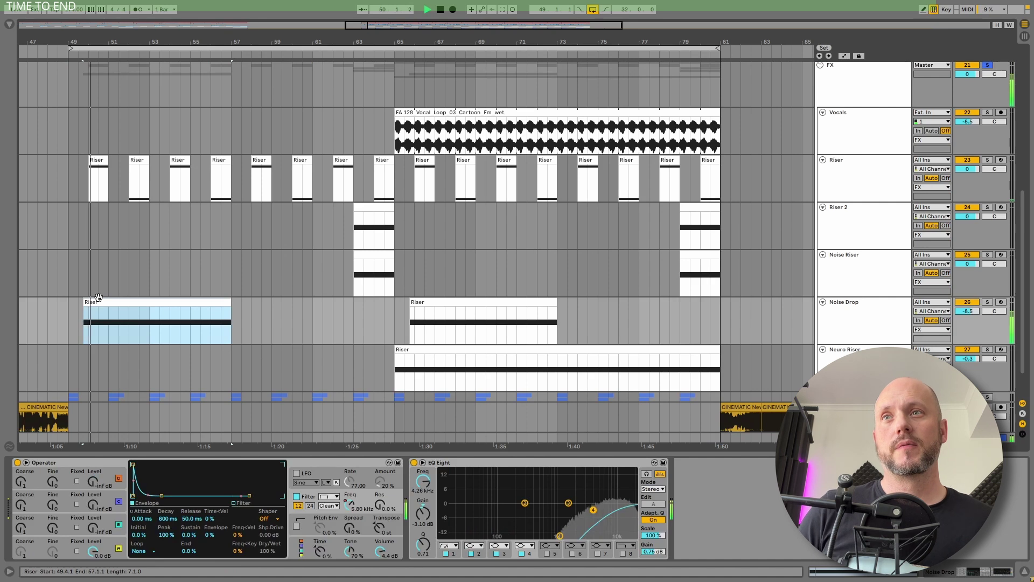
# Step: Solo and play the FA 128_Vocal_Loop_03 clip on the Vocals track, and solo the Neuro Riser track
pyautogui.click(426, 143)
pyautogui.click(857, 117)
pyautogui.click(987, 113)
pyautogui.press('space')
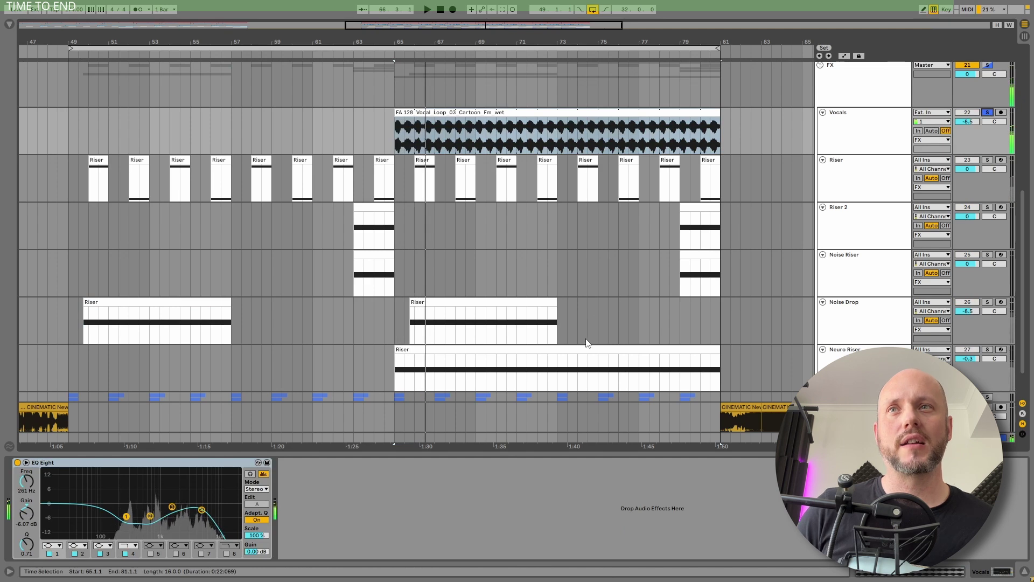
pyautogui.click(989, 308)
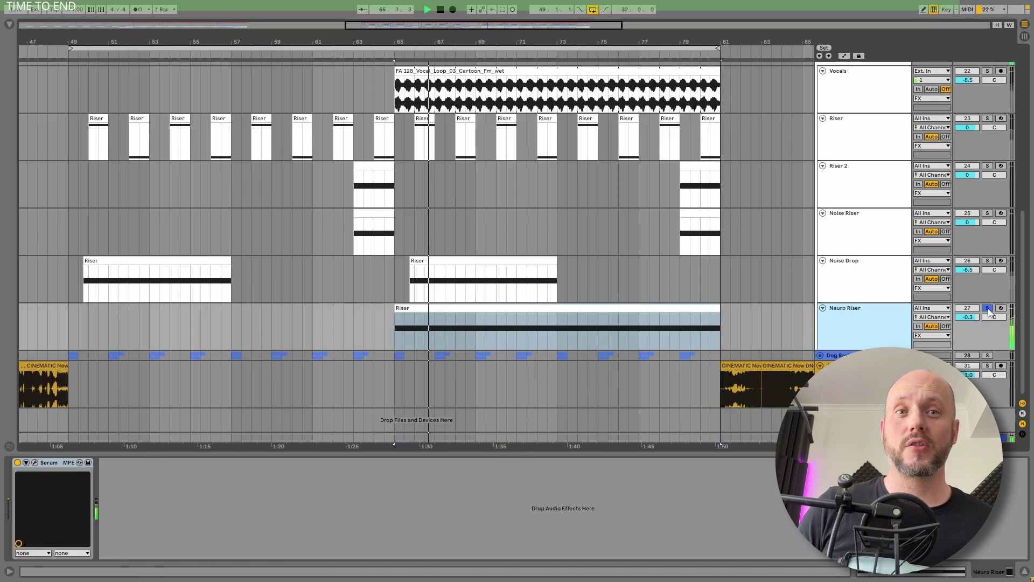